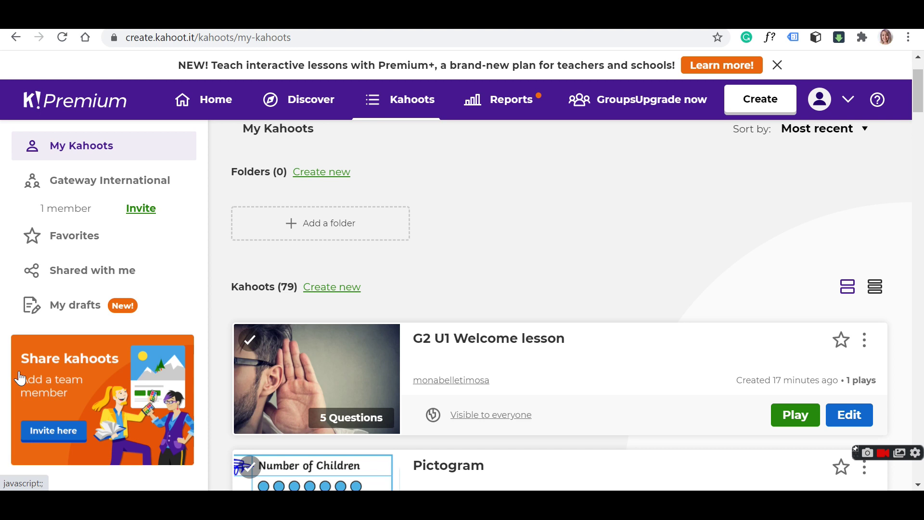
# Start the G2 U1 Welcome lesson kahoot from the Kahoots library to reach its game mode selection
pyautogui.click(391, 106)
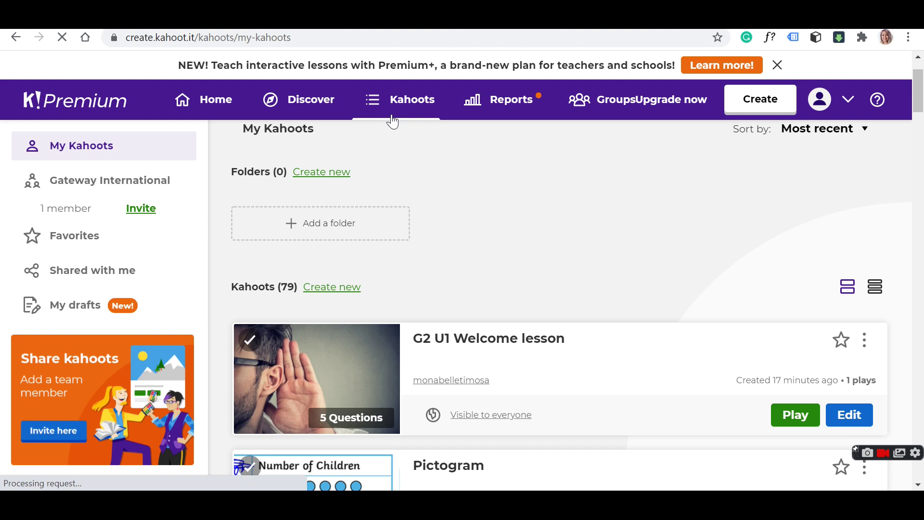
pyautogui.scroll(-1, 489, 301)
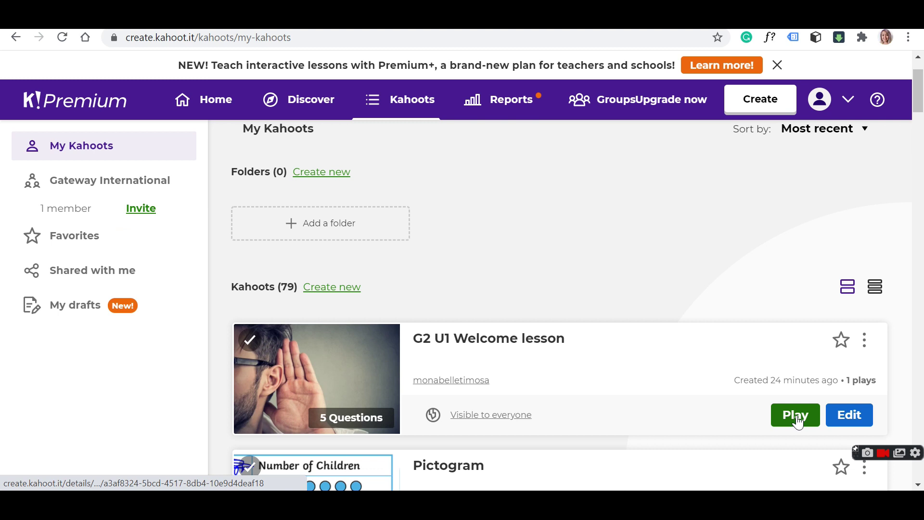
pyautogui.click(794, 414)
pyautogui.click(374, 299)
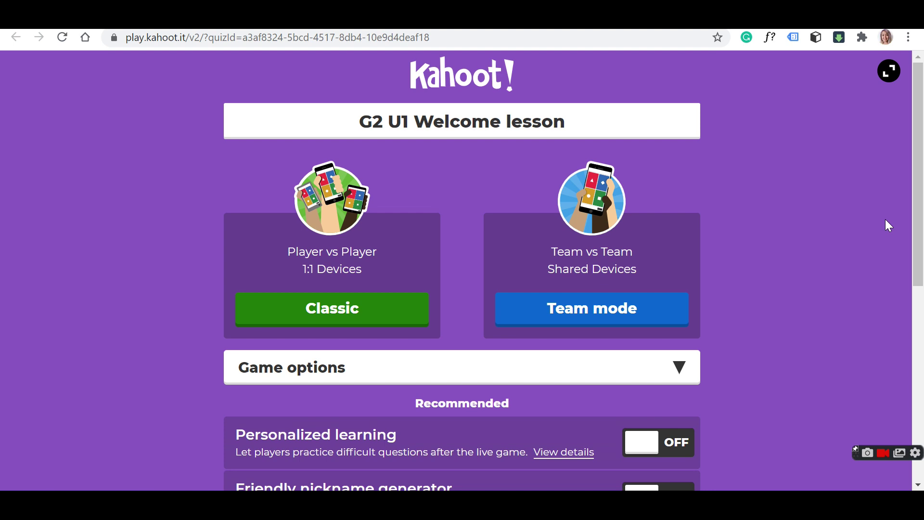
# Collapse and reopen the game options, and look through the recommended, general and advanced settings
pyautogui.click(675, 377)
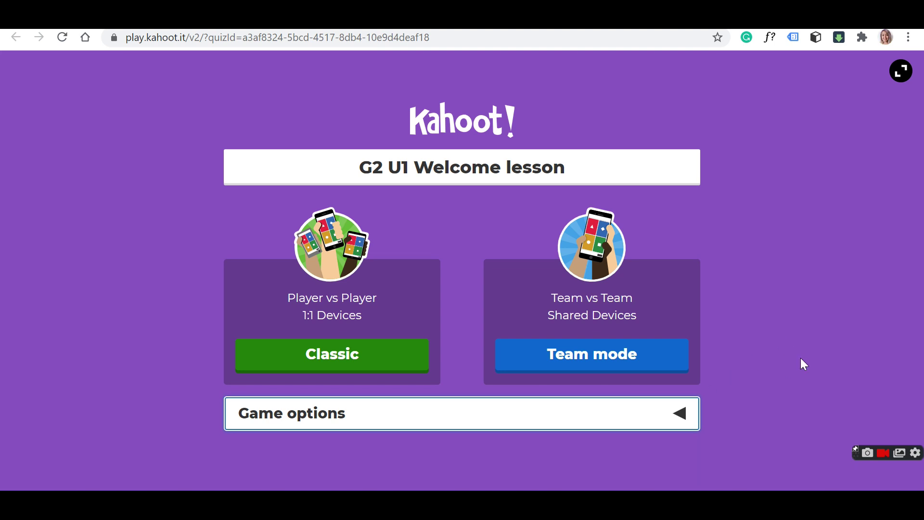
pyautogui.click(612, 422)
pyautogui.scroll(-3, 755, 302)
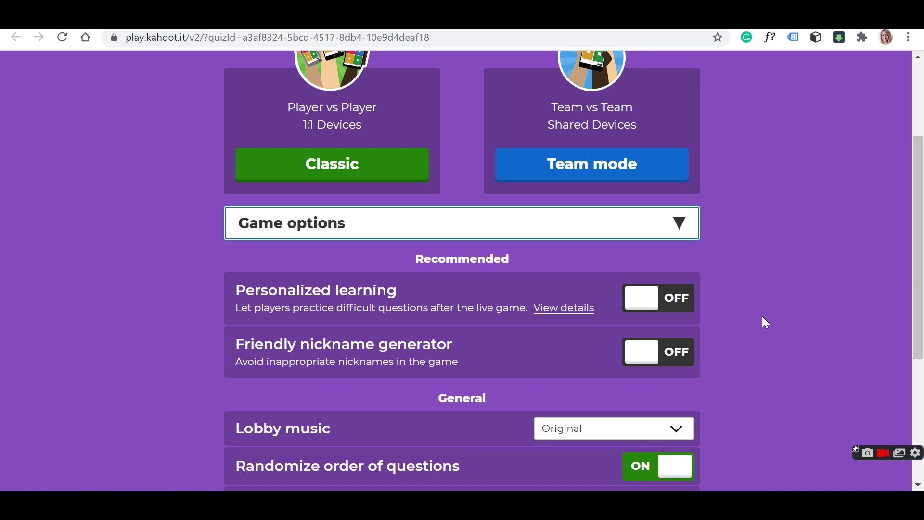
pyautogui.scroll(-2, 763, 317)
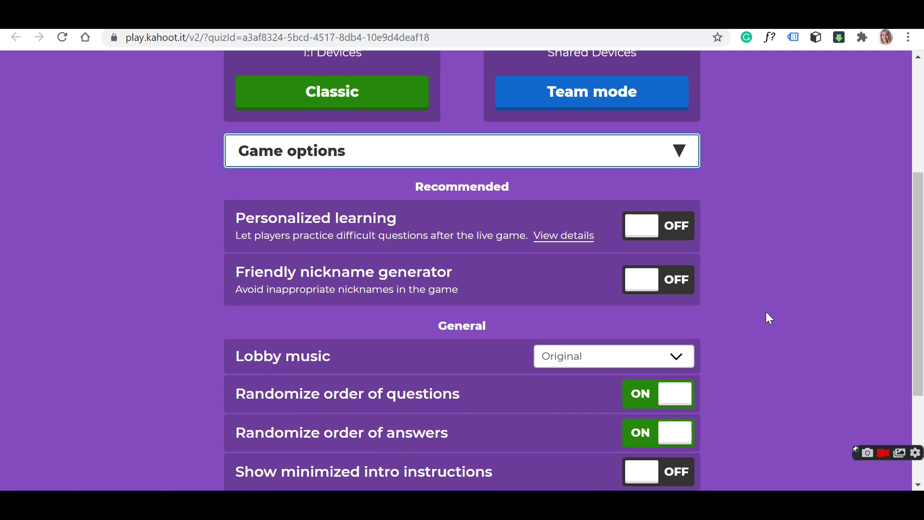
pyautogui.scroll(-2, 765, 313)
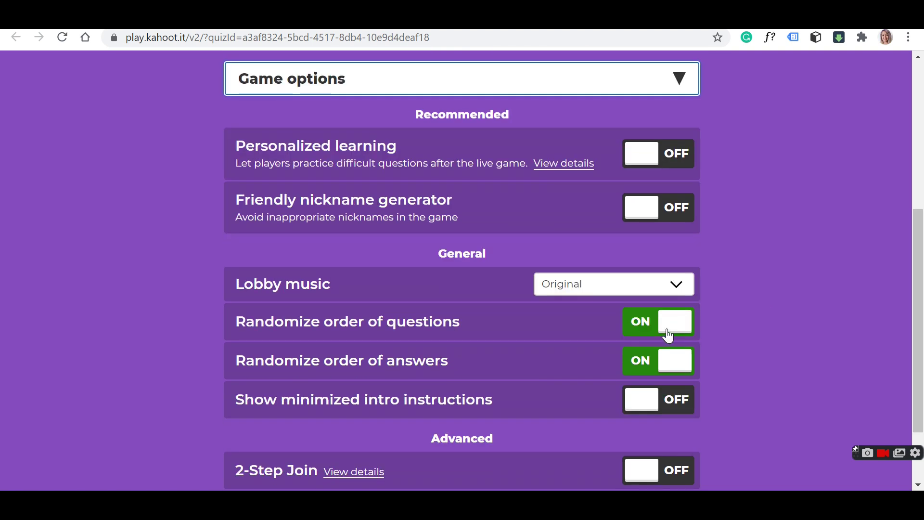
# Switch the Personalized learning option on and back off to demonstrate it
pyautogui.click(677, 162)
pyautogui.click(643, 163)
pyautogui.click(645, 162)
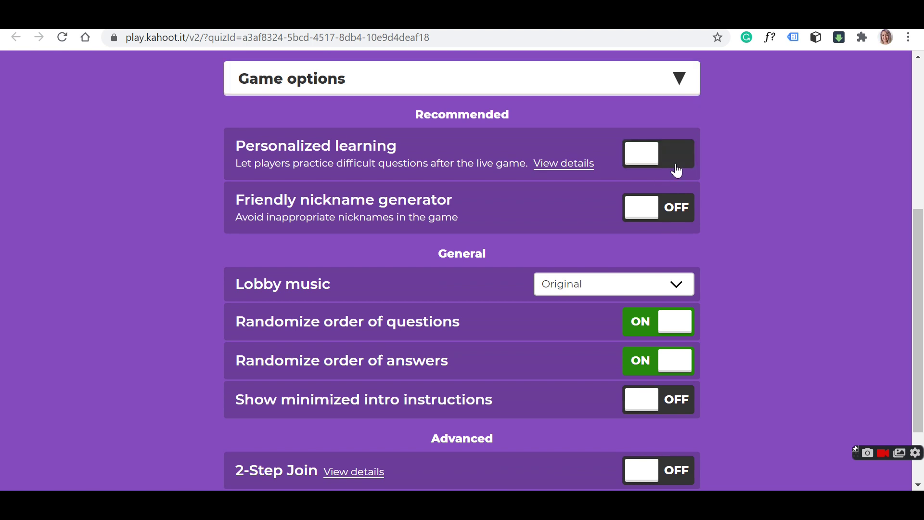
pyautogui.click(641, 159)
# Switch the Friendly nickname generator on and off repeatedly, leaving it off
pyautogui.click(676, 212)
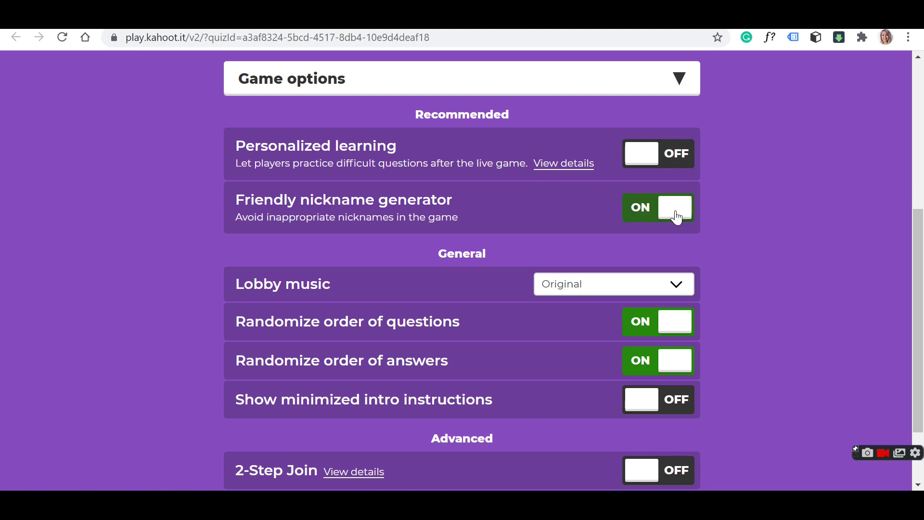
pyautogui.click(655, 218)
pyautogui.click(659, 208)
pyautogui.click(640, 212)
pyautogui.click(686, 209)
pyautogui.click(647, 212)
pyautogui.click(657, 215)
pyautogui.click(664, 215)
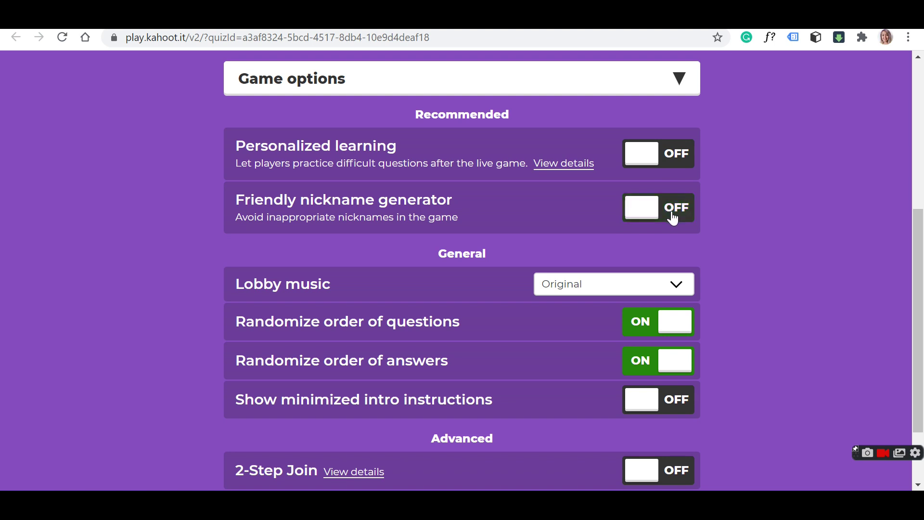
# Turn off Randomize order of questions, and try the Friendly nickname generator again, leaving it off
pyautogui.scroll(-2, 671, 221)
pyautogui.click(654, 252)
pyautogui.click(674, 144)
pyautogui.click(635, 144)
pyautogui.click(642, 142)
pyautogui.click(643, 134)
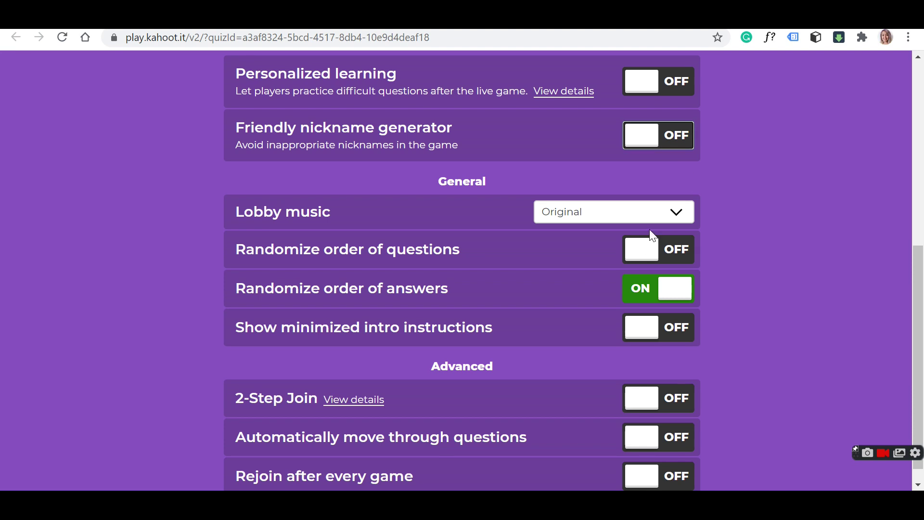
# Look through the available lobby music tracks and close the list with Original still selected
pyautogui.click(603, 218)
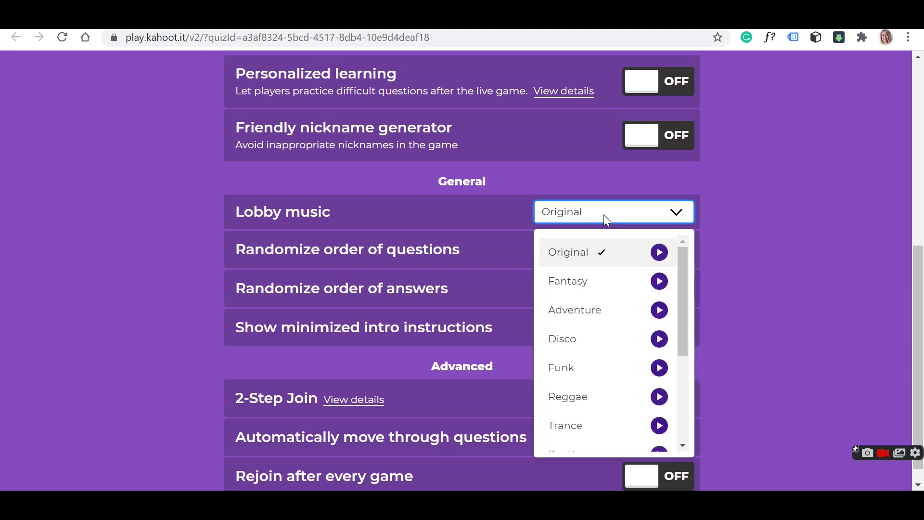
pyautogui.scroll(-4, 576, 368)
pyautogui.scroll(4, 576, 373)
pyautogui.click(673, 262)
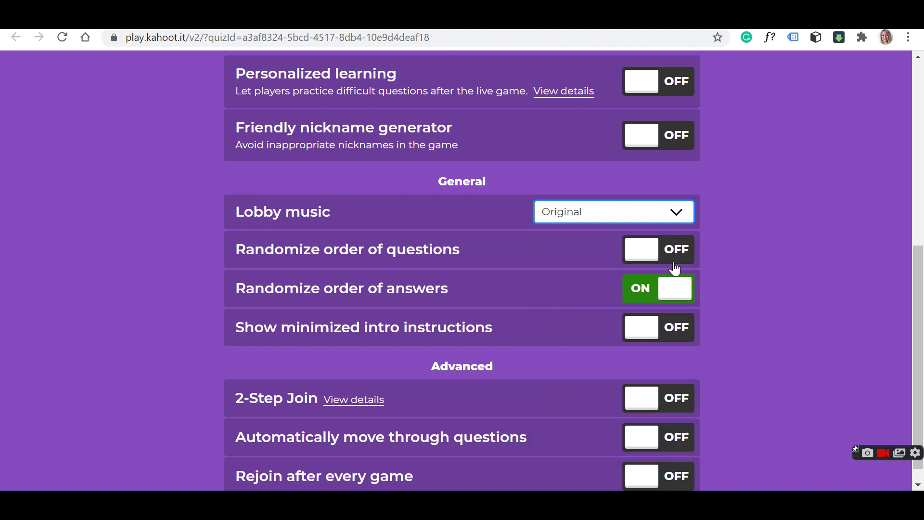
# Switch Randomize order of questions and Randomize order of answers on and off, leaving both on
pyautogui.click(671, 262)
pyautogui.click(639, 249)
pyautogui.click(671, 258)
pyautogui.click(642, 258)
pyautogui.click(675, 299)
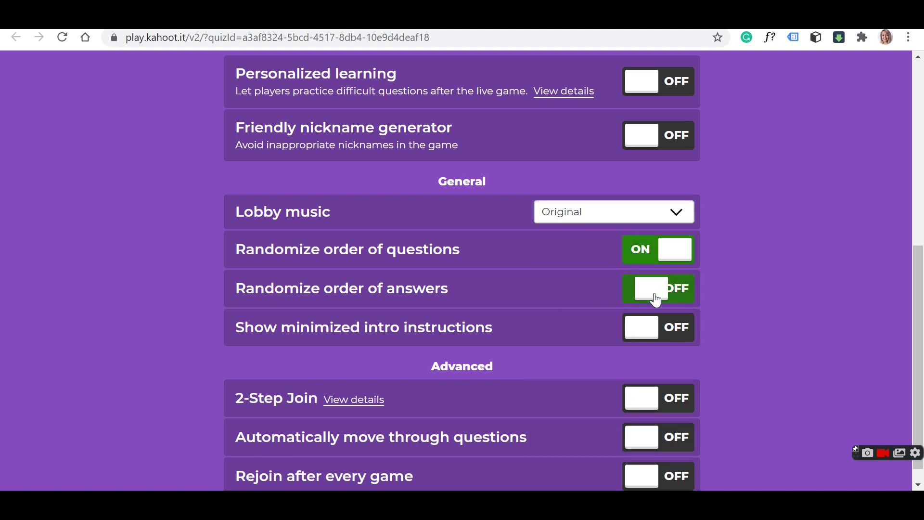
pyautogui.click(665, 291)
pyautogui.click(670, 247)
pyautogui.click(676, 248)
pyautogui.click(671, 249)
pyautogui.click(633, 281)
pyautogui.click(662, 258)
pyautogui.click(645, 295)
# Turn Randomize order of answers off and back on
pyautogui.scroll(-1, 658, 342)
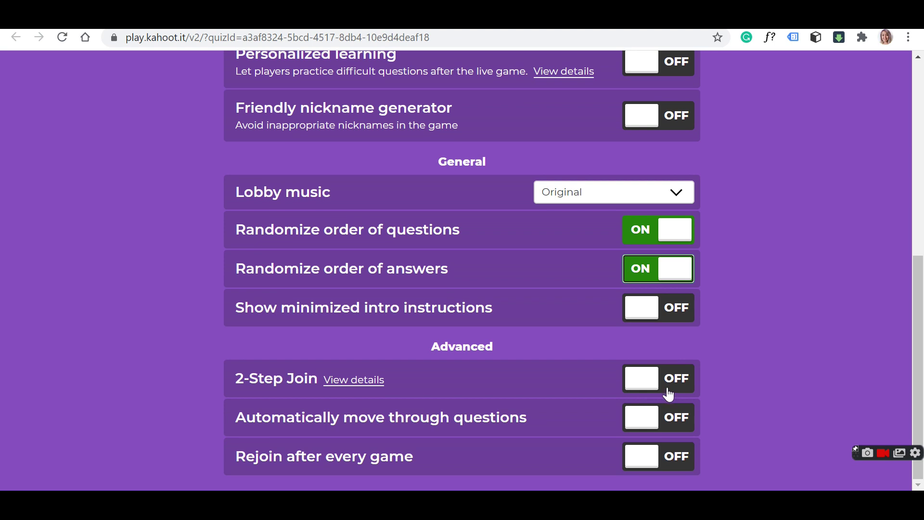
pyautogui.click(640, 272)
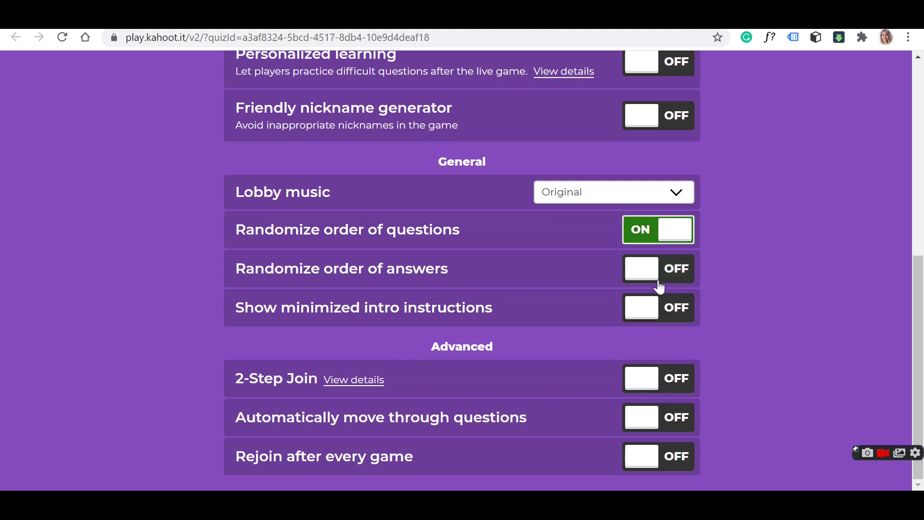
pyautogui.click(683, 272)
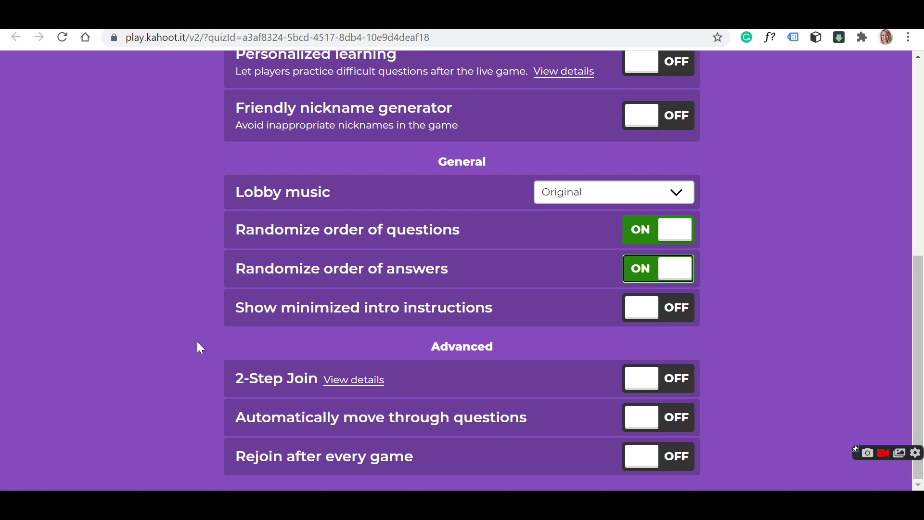
# Collapse the game options and launch the game in Classic player-versus-player mode to open its lobby
pyautogui.scroll(8, 199, 345)
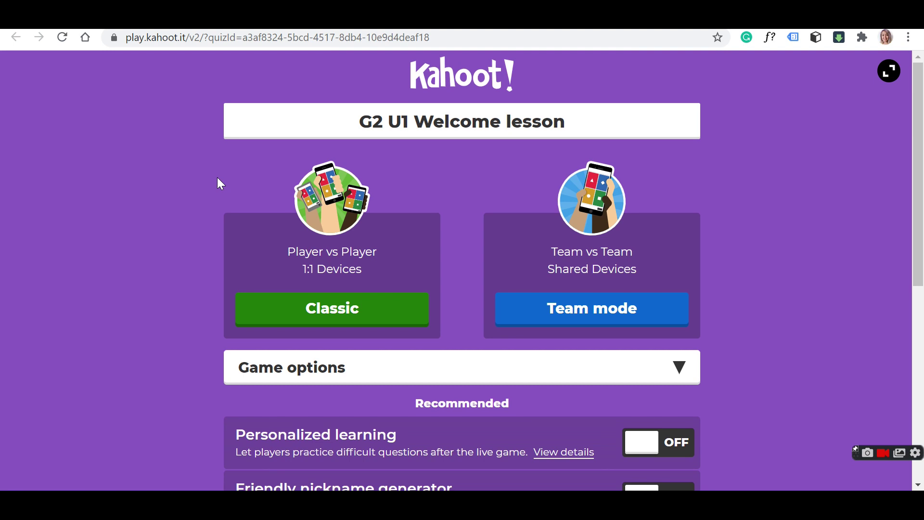
pyautogui.click(554, 368)
pyautogui.click(406, 354)
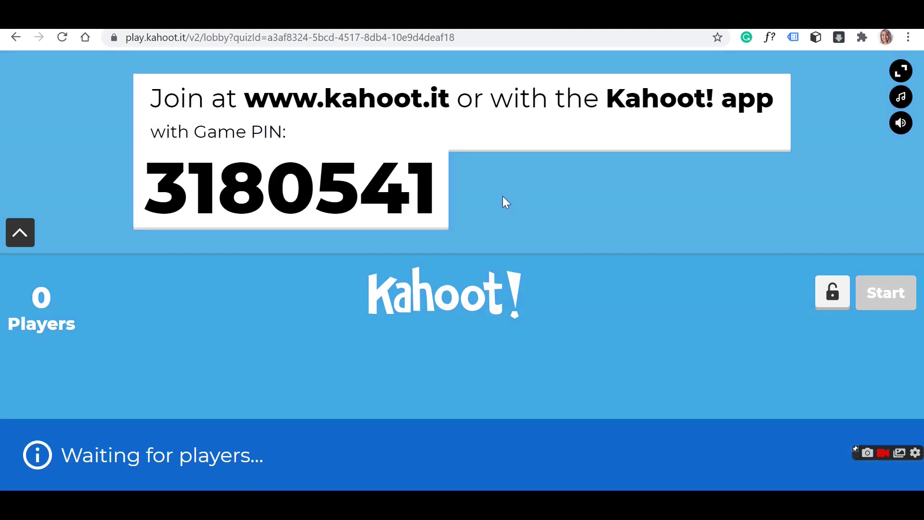
# Lower the sound volume in the game lobby to a quiet level
pyautogui.moveTo(900, 129)
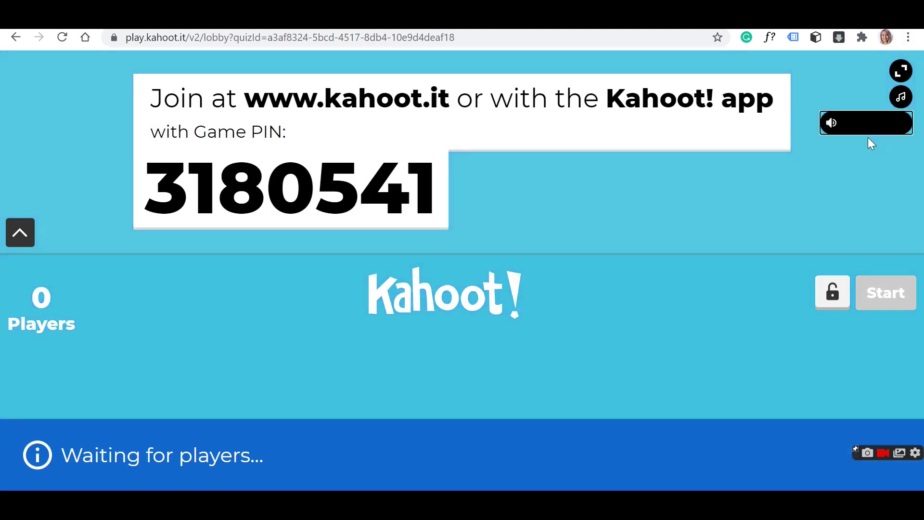
pyautogui.click(848, 126)
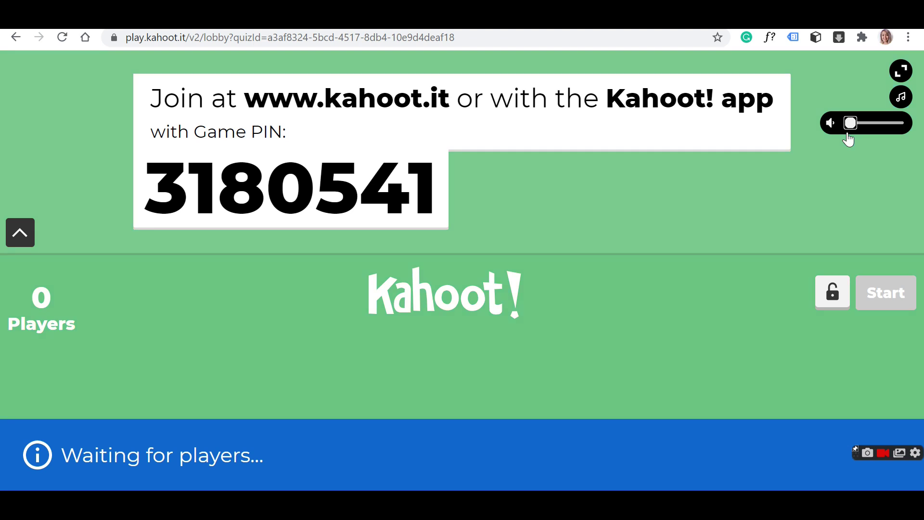